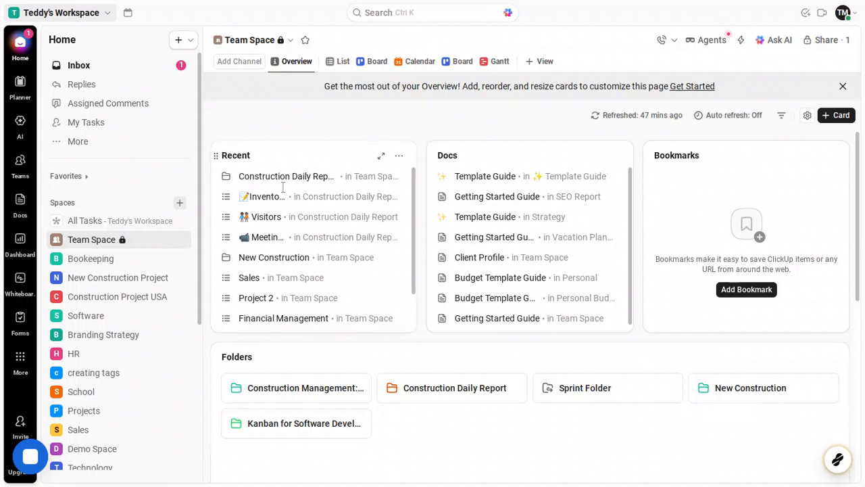
Create a new space named "New Space for Beginners 2026" with the default Starter workflow.
scroll(171, 352, "down", 3)
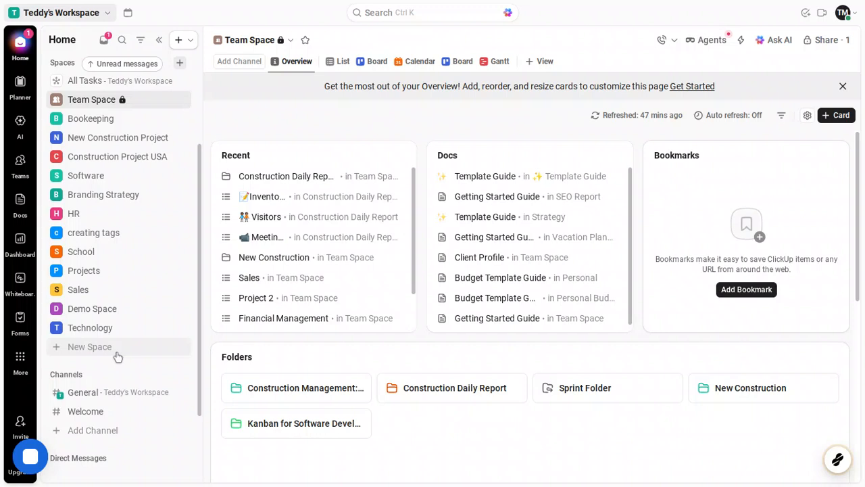
left_click(117, 356)
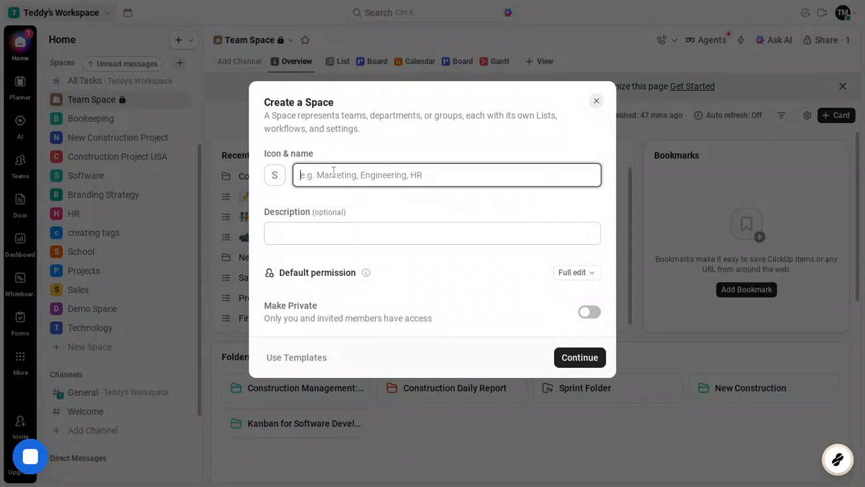
type("N")
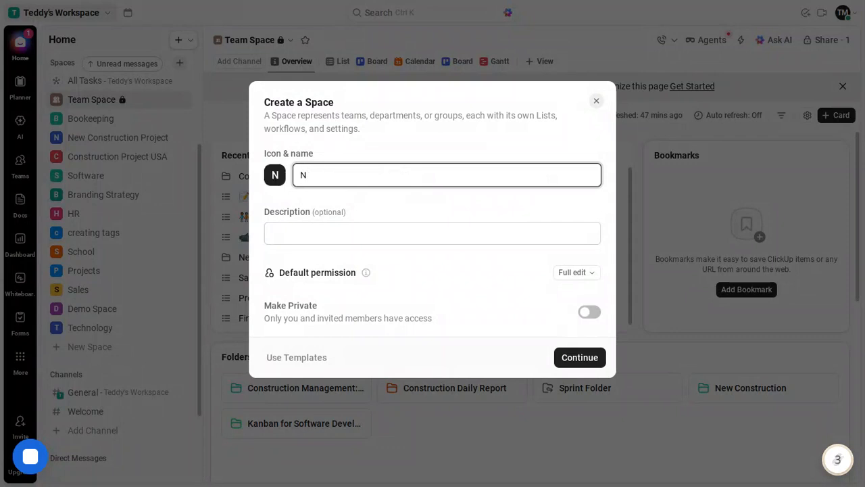
type("ew Sp")
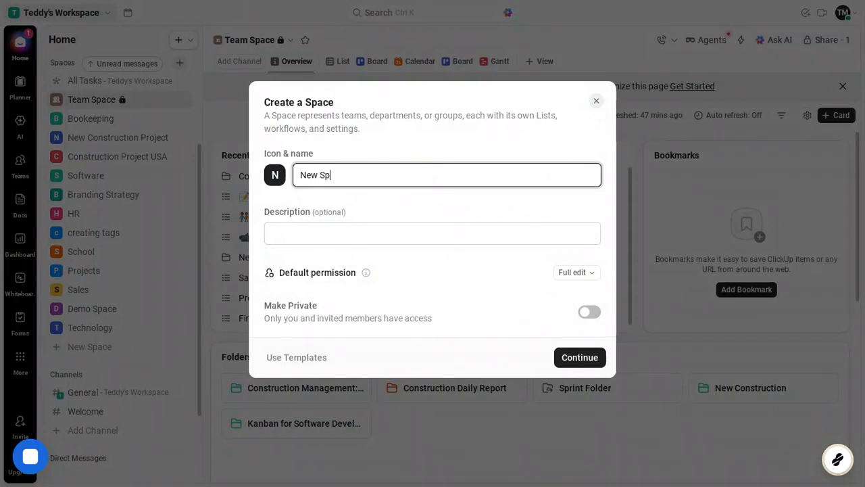
type("ace for Beginners 202")
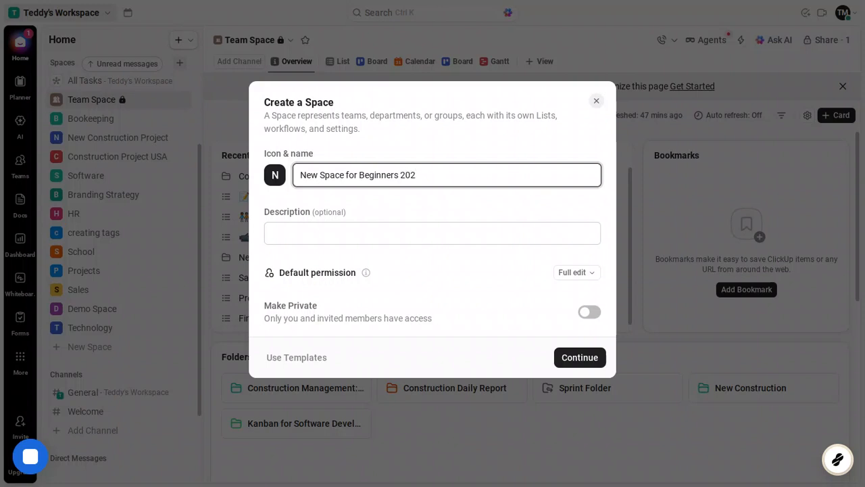
type("6")
left_click(305, 228)
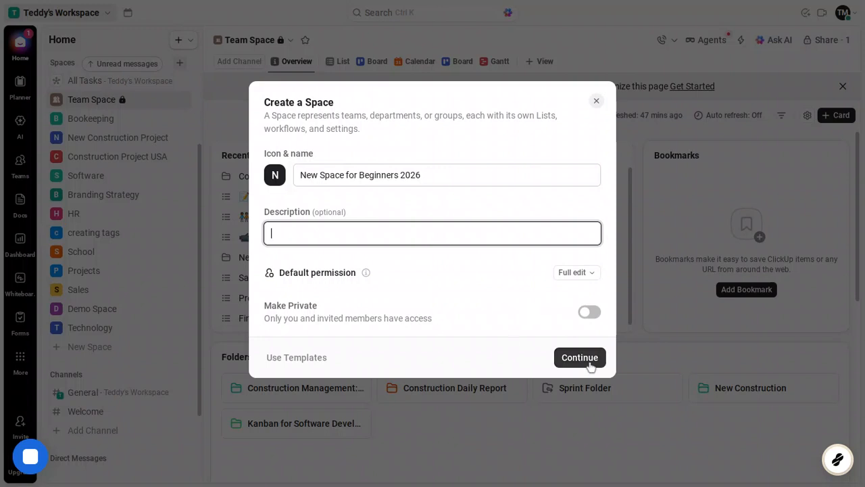
left_click(590, 366)
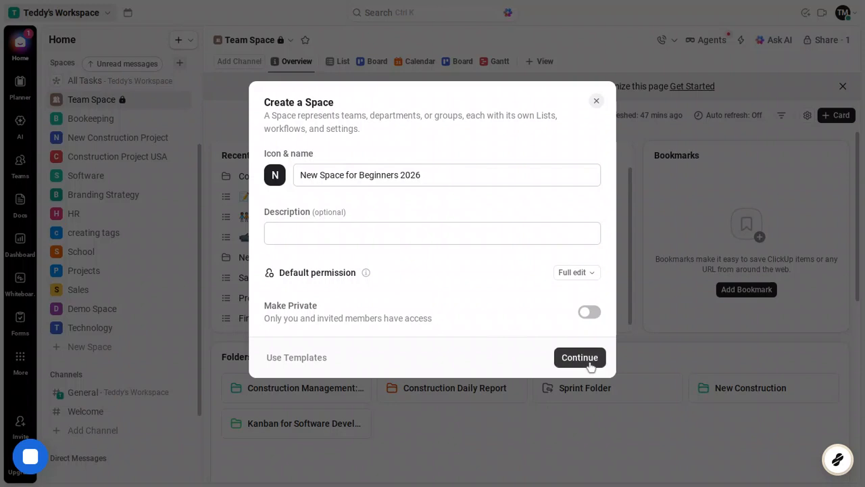
left_click(588, 361)
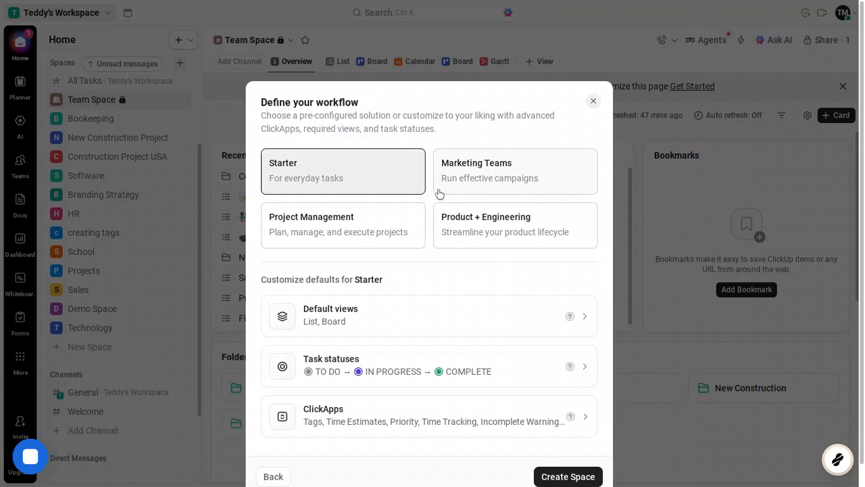
scroll(440, 194, "down", 1)
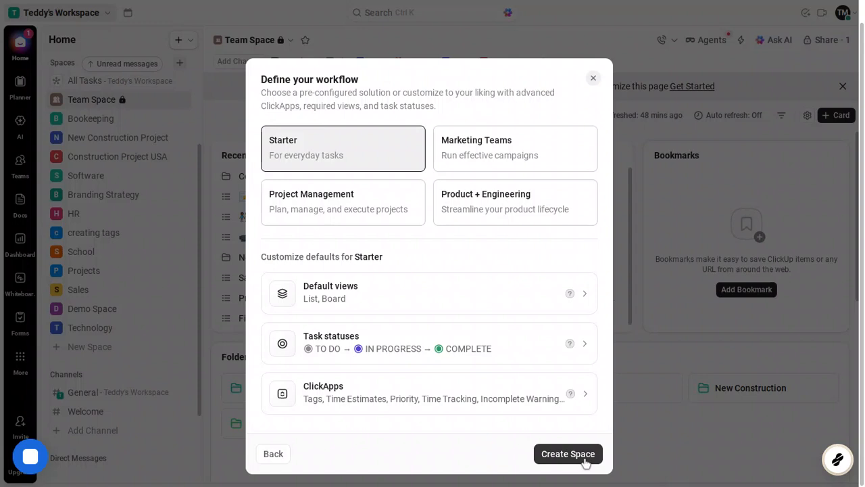
left_click(585, 462)
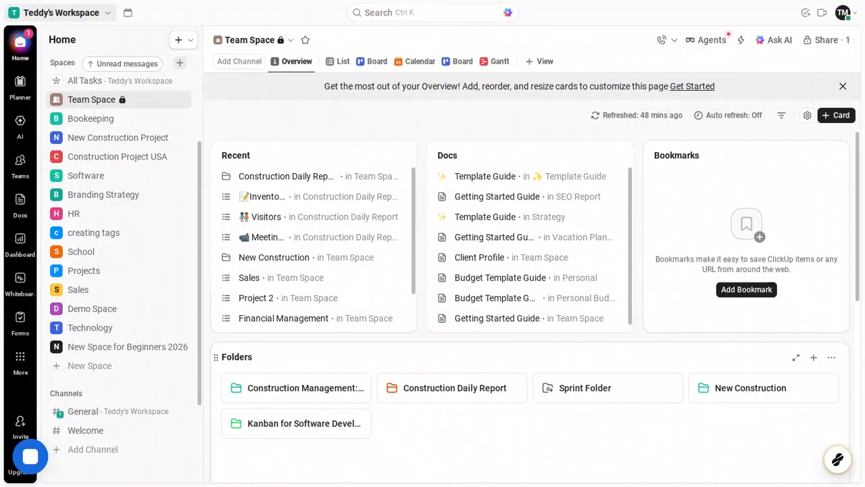
Add a task named "New Task 1" to the TO DO group in the new space's list.
scroll(122, 271, "down", 2)
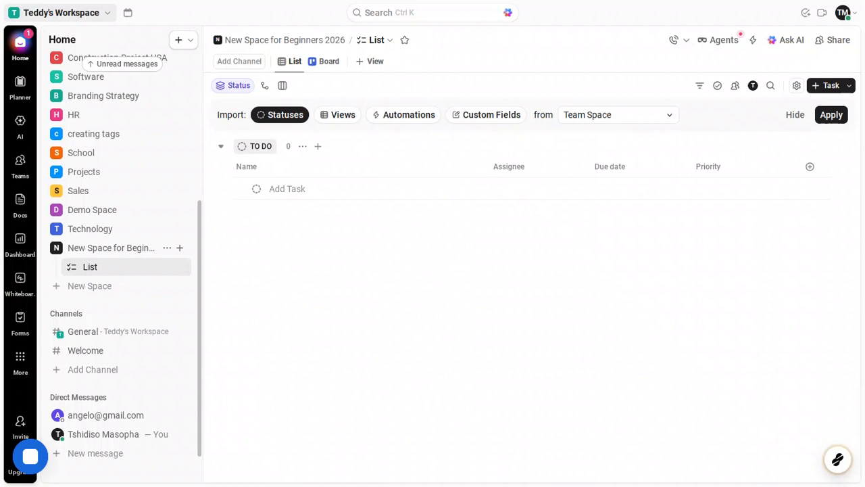
left_click(303, 192)
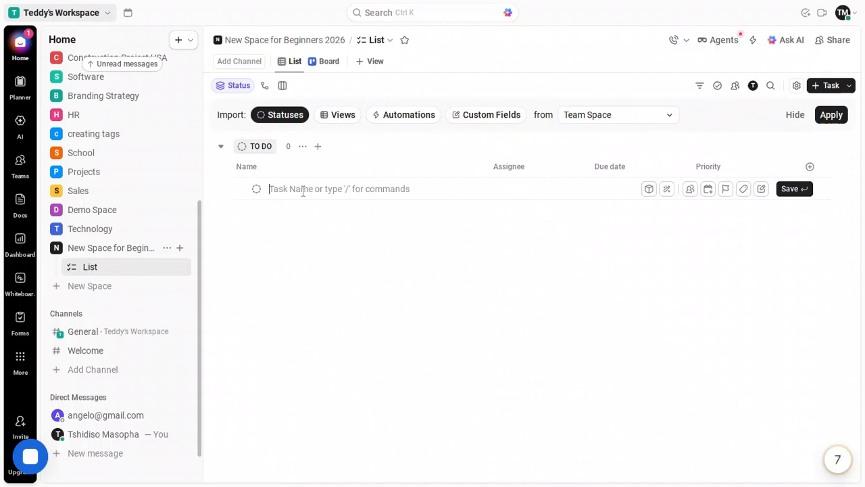
type("N")
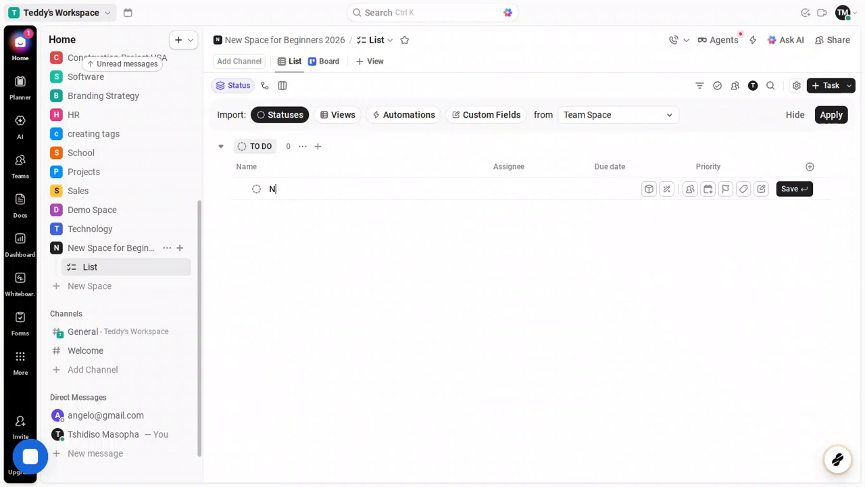
type("ew Task 1")
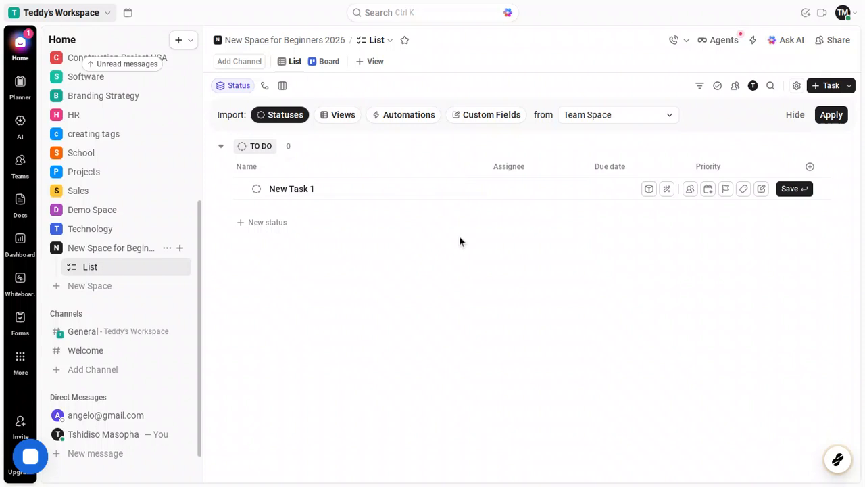
key("Return")
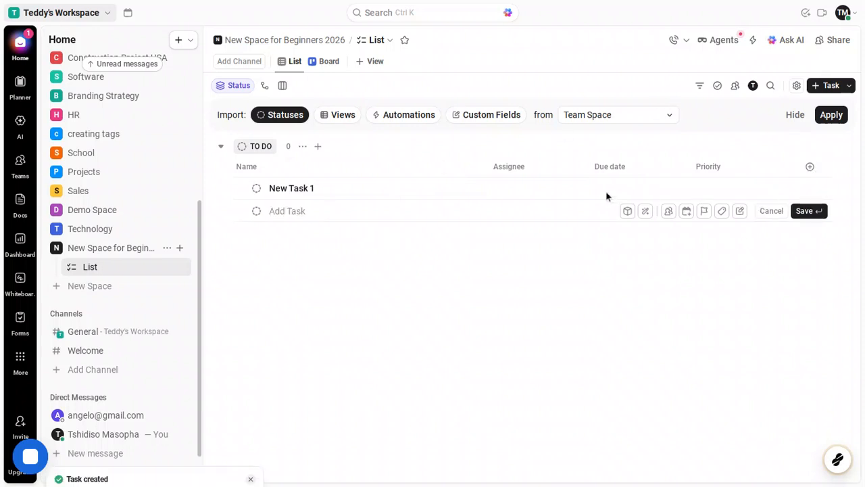
Add a second task named "New Task 2" below New Task 1.
left_click(457, 210)
type("N")
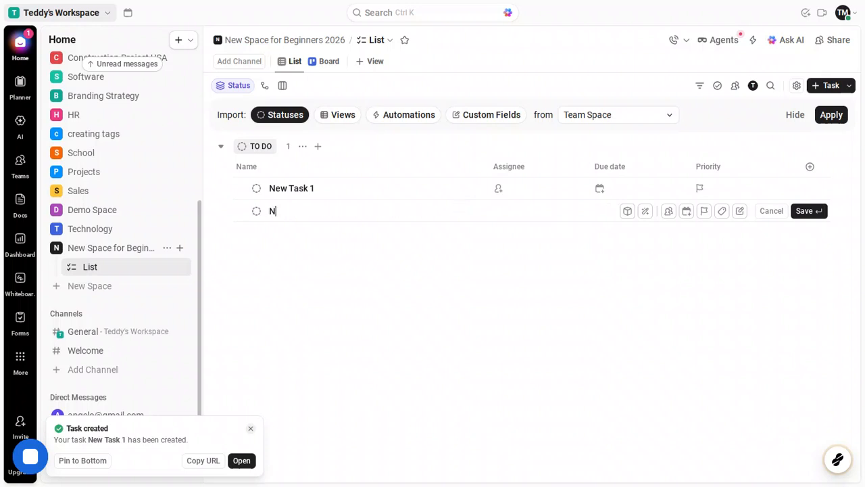
type("ew Task 2")
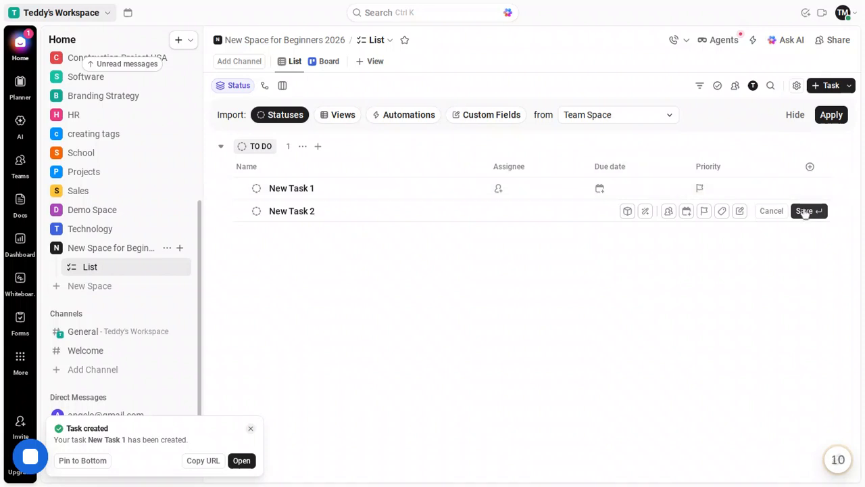
left_click(804, 211)
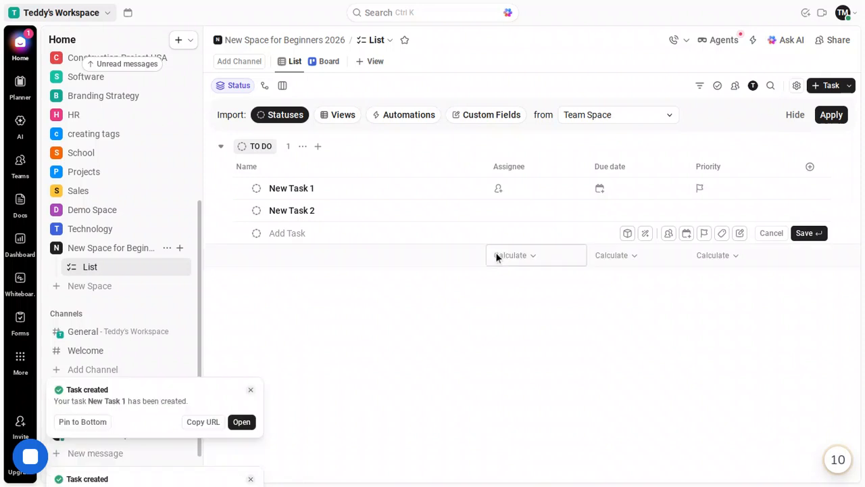
Add a third task named "New Task 3" to the TO DO group.
left_click(371, 238)
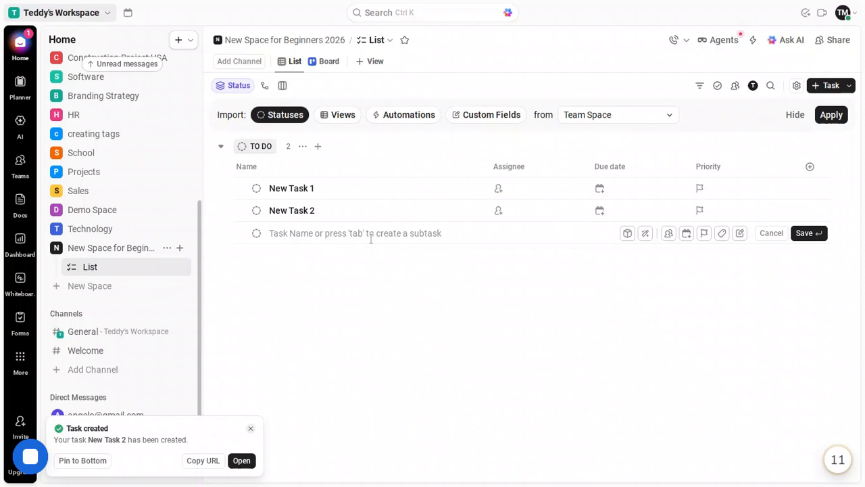
type("N")
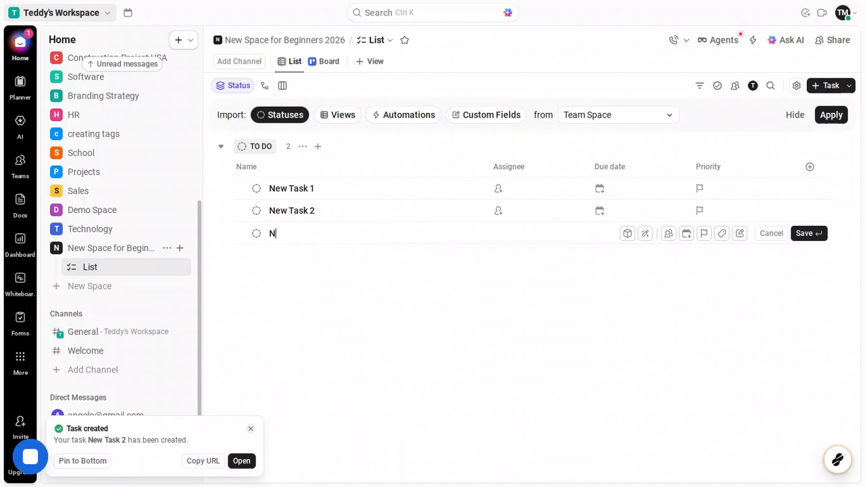
type("ew Task £")
key("BackSpace")
type("3")
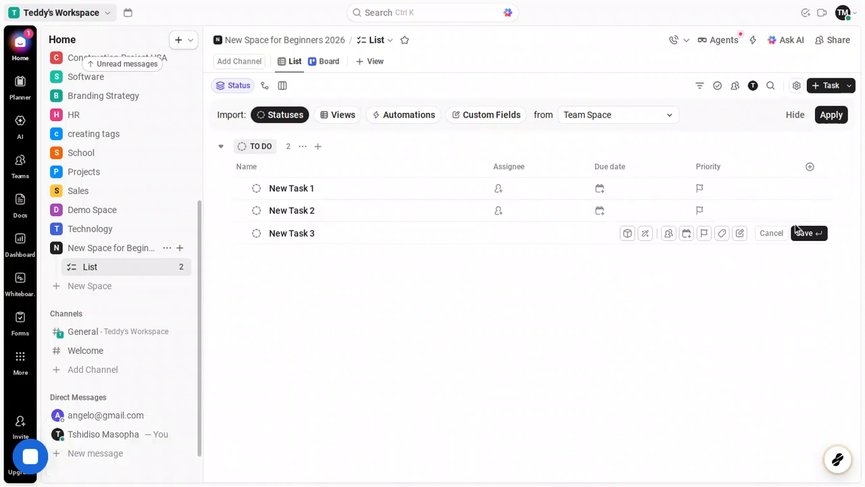
left_click(798, 232)
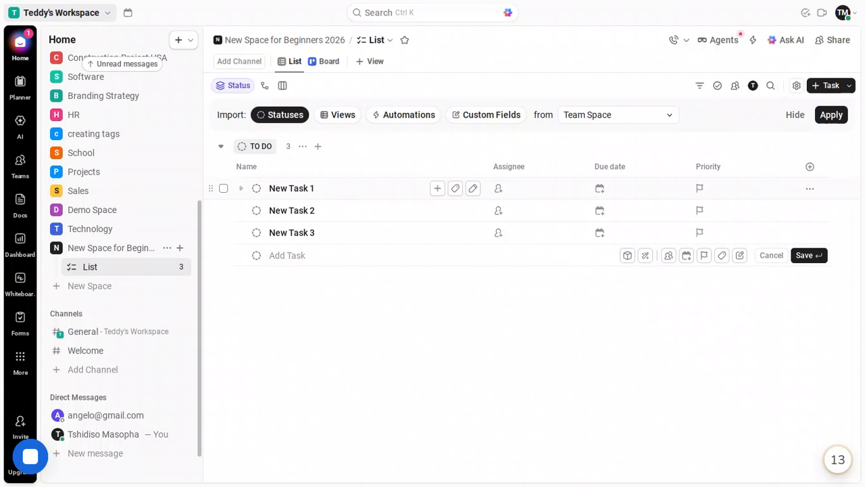
Log 30 minutes of tracked time on New Task 1 and return to the task list.
left_click(291, 188)
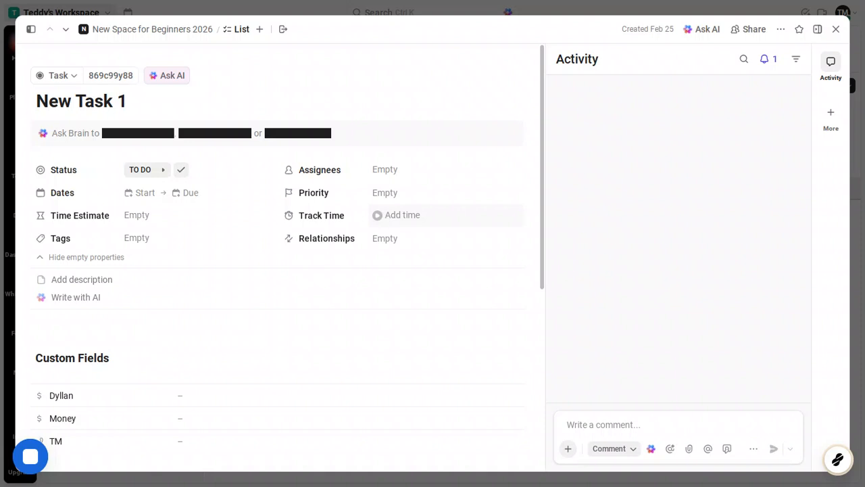
left_click(383, 214)
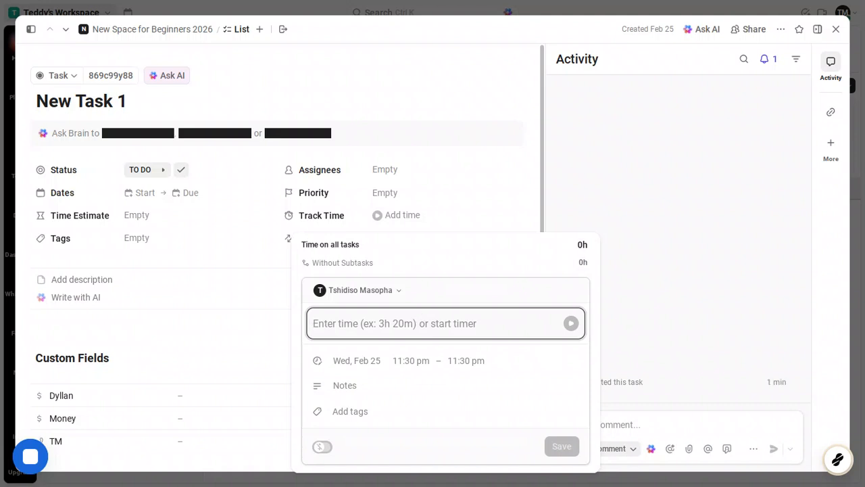
type("30 ")
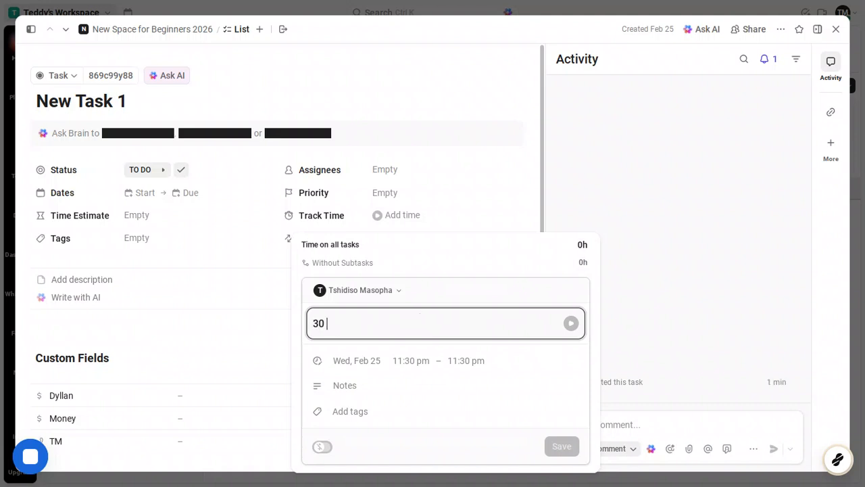
type("minutes")
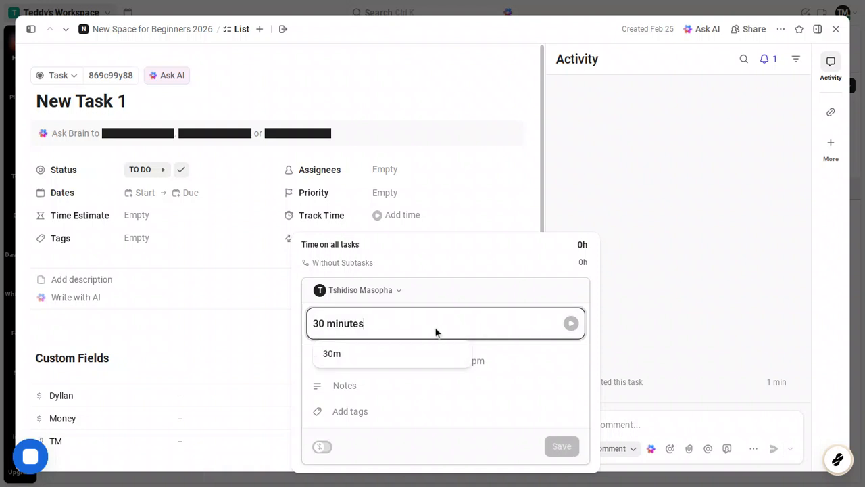
left_click(404, 355)
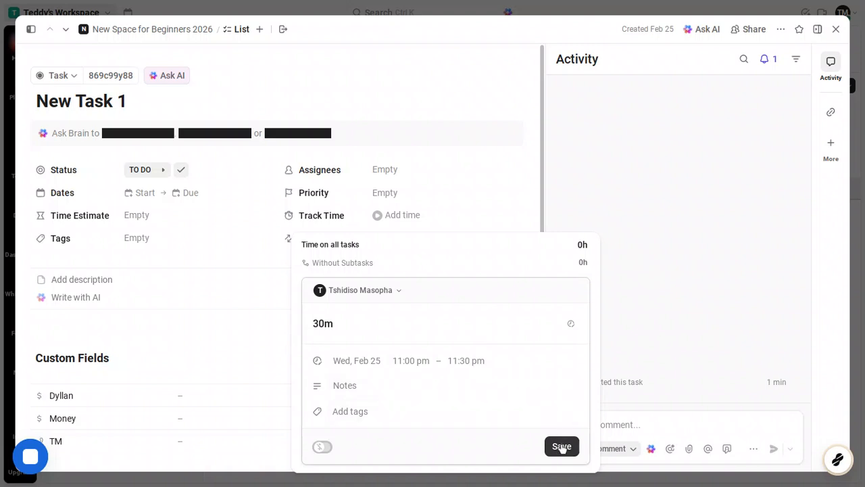
left_click(320, 366)
left_click(171, 281)
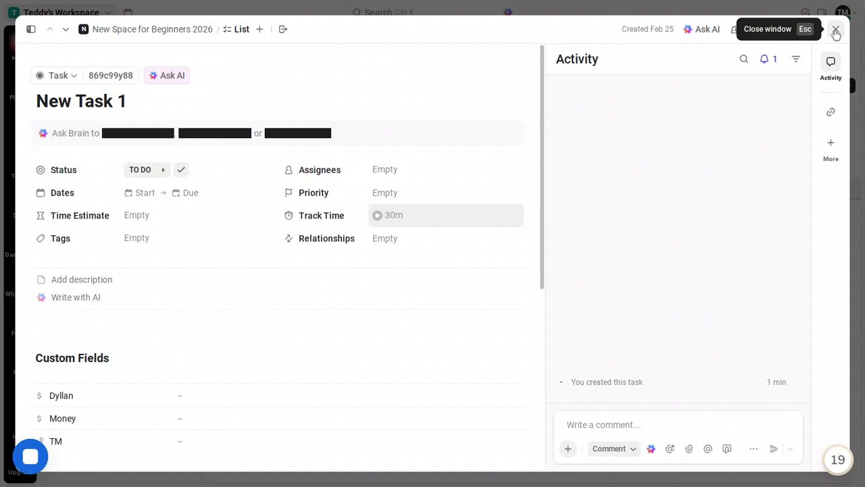
key("Escape")
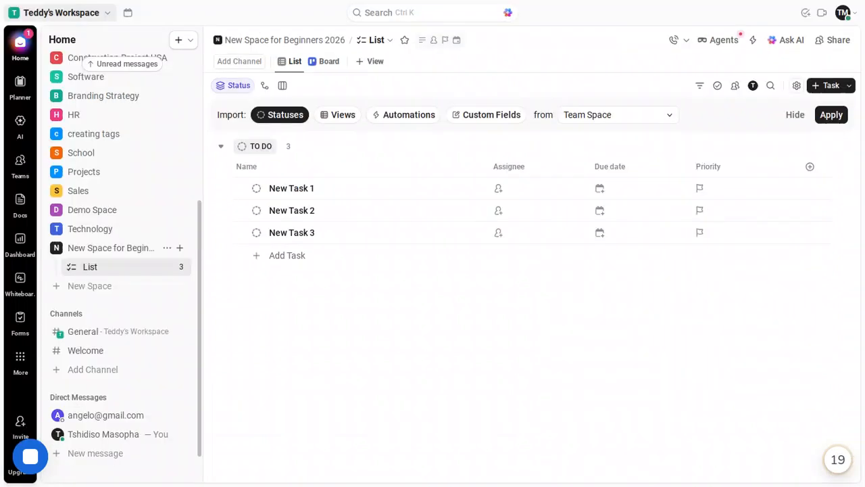